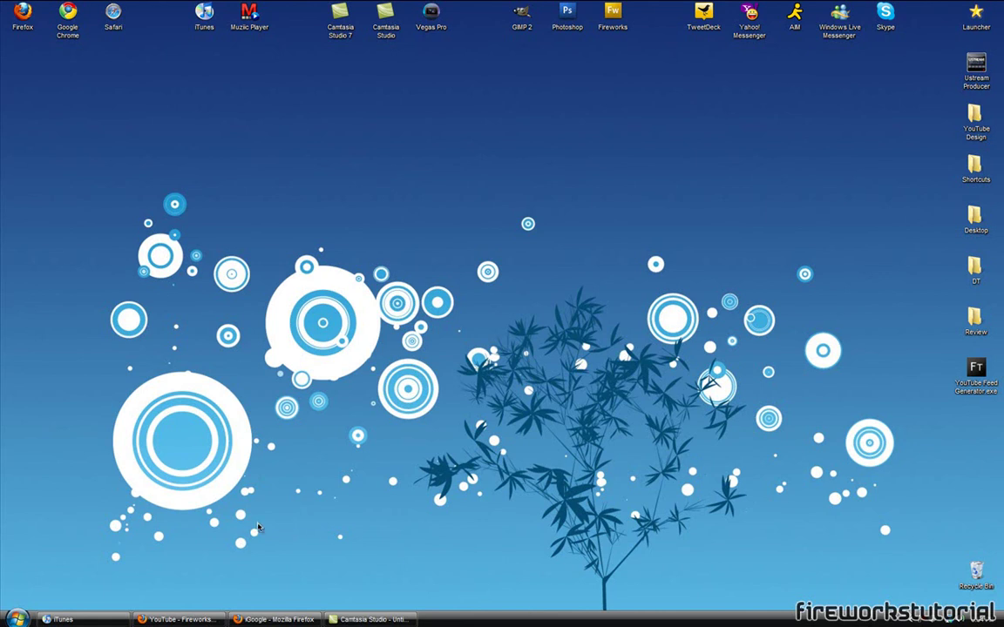
Step: Switch to YouTube in Firefox, open its Recently Featured feed and look through the listed entries
left_click(181, 619)
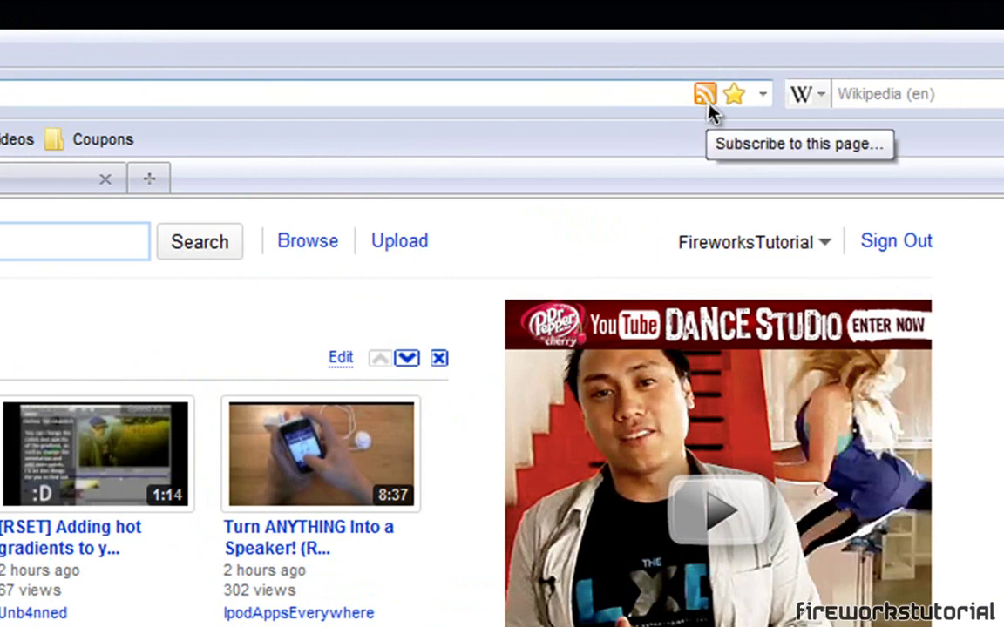
left_click(706, 98)
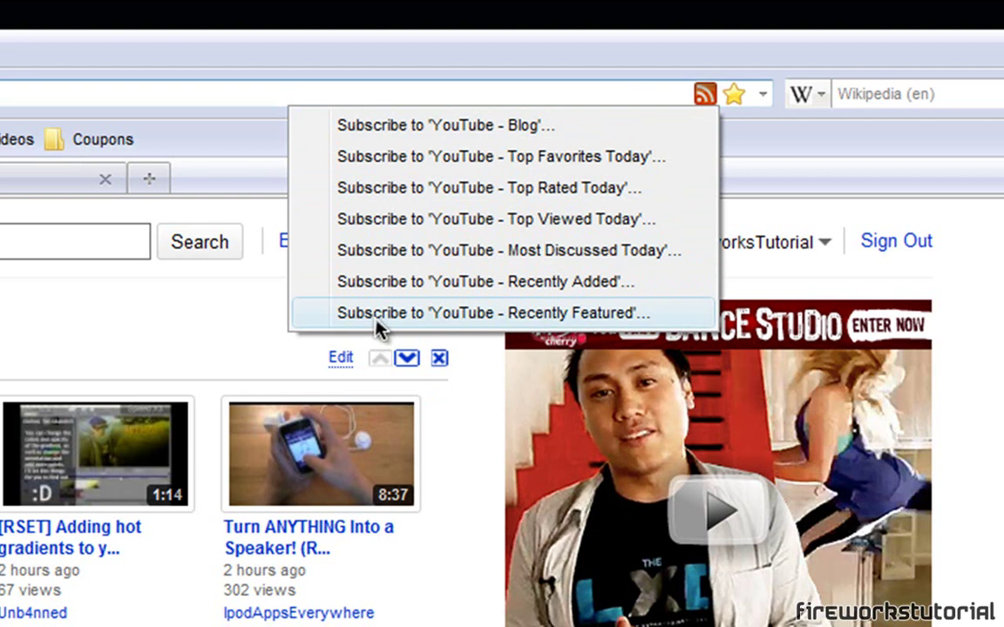
left_click(555, 314)
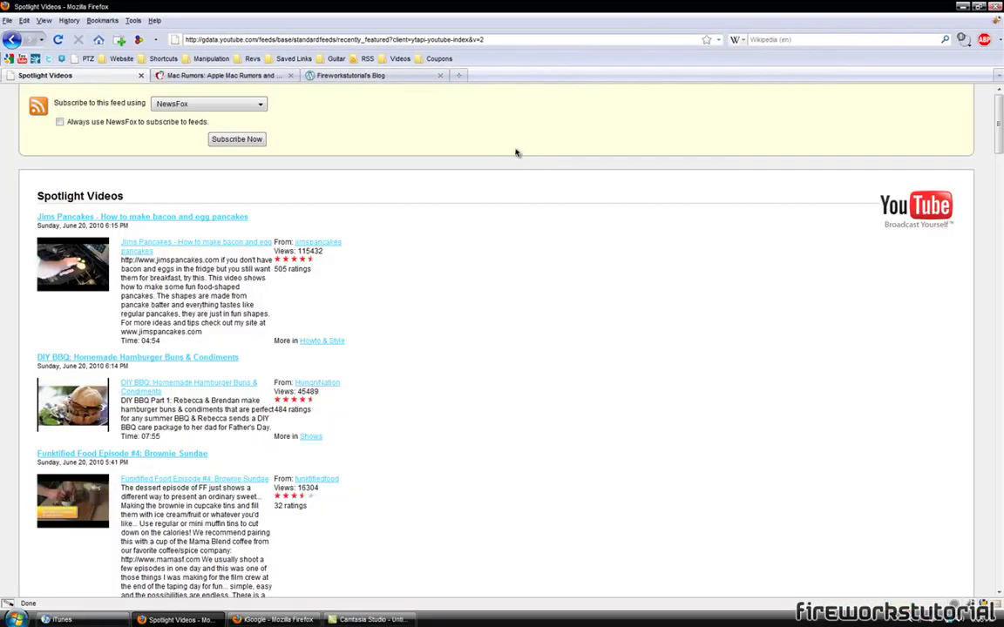
middle_click(391, 248)
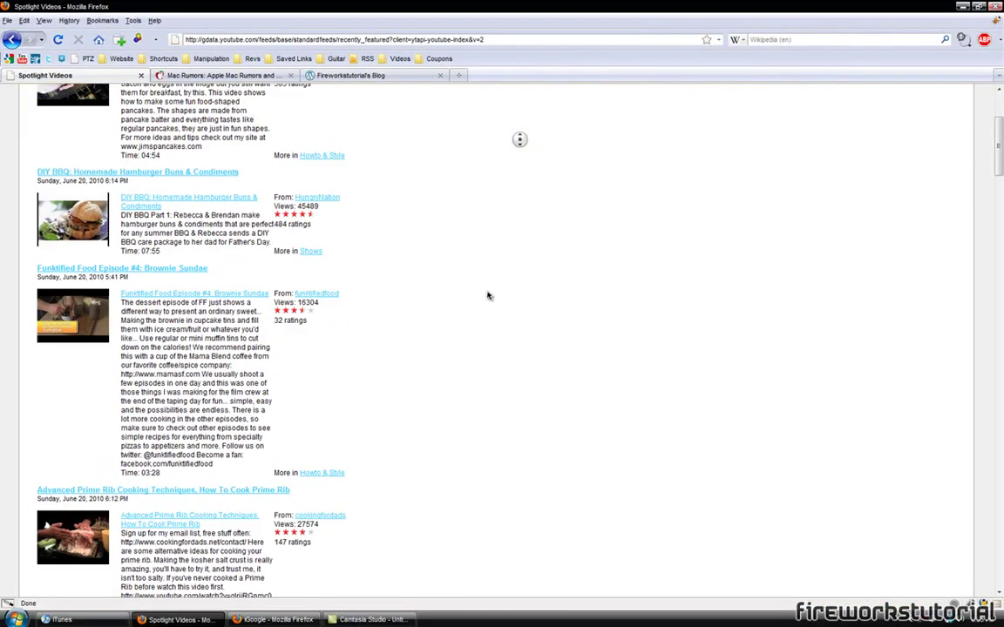
middle_click(789, 462)
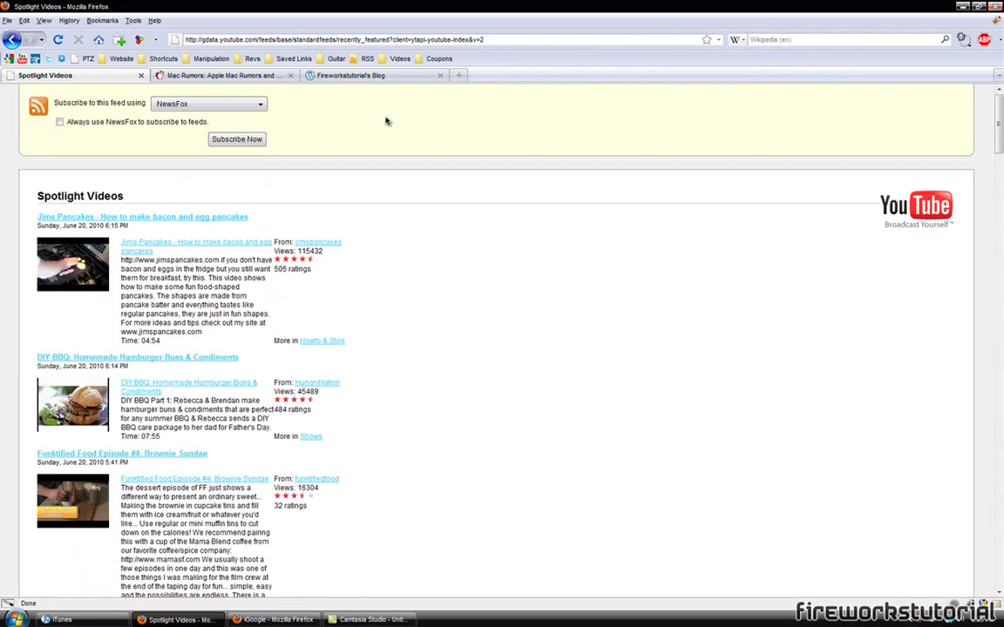
middle_click(303, 139)
left_click(408, 39)
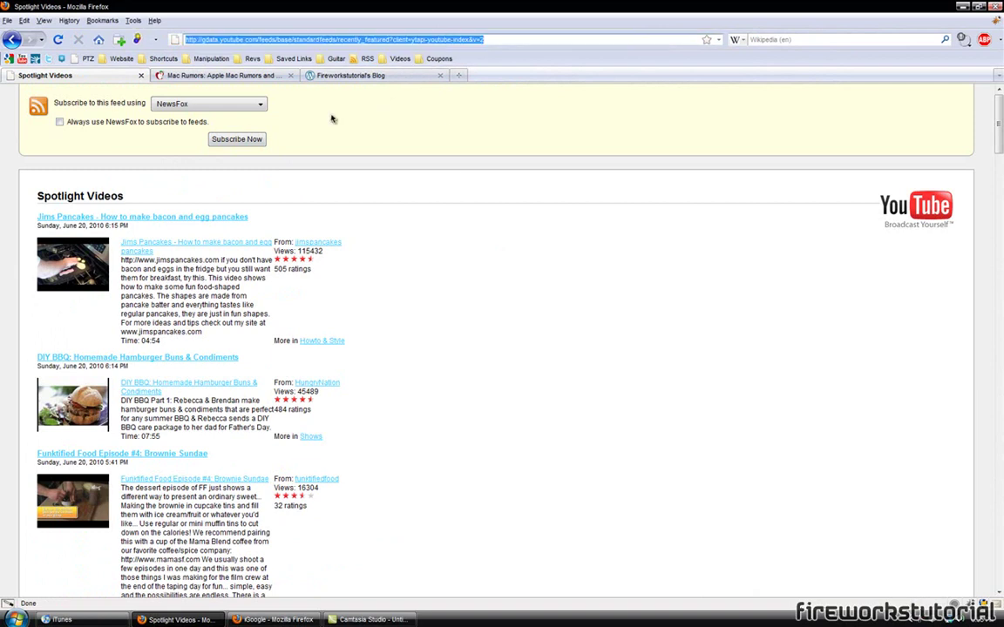
left_click(509, 211)
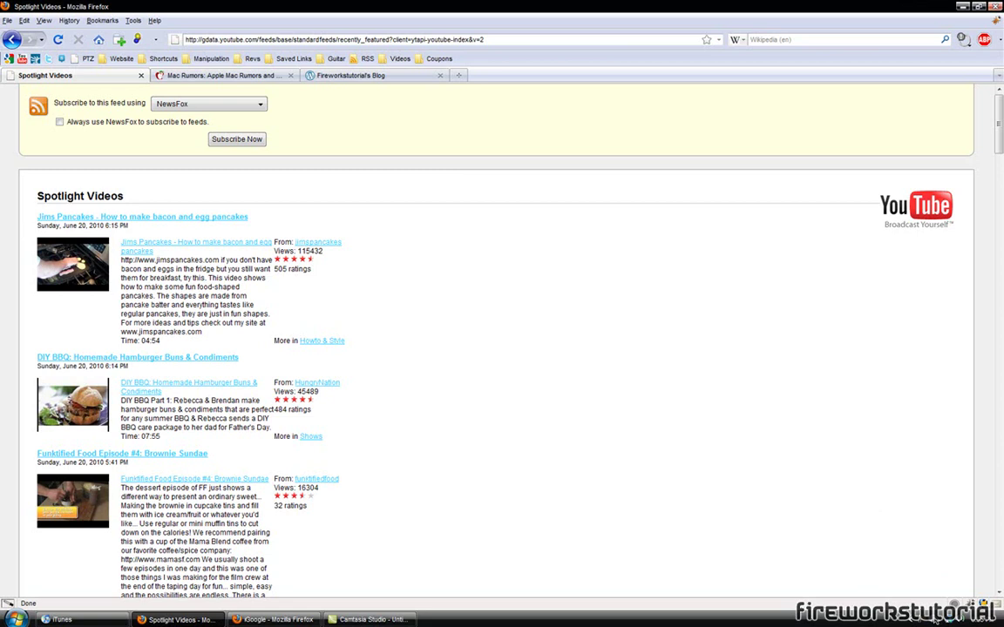
mouse_move(453, 118)
left_mouse_down()
mouse_move(392, 175)
mouse_move(477, 126)
mouse_move(459, 119)
mouse_move(456, 128)
left_mouse_up()
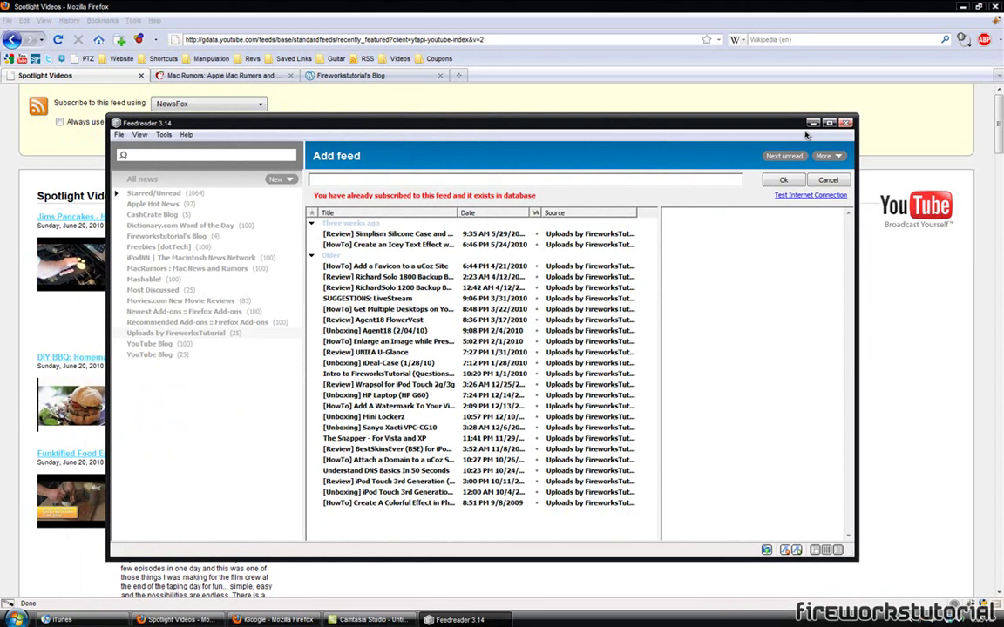
left_click(812, 123)
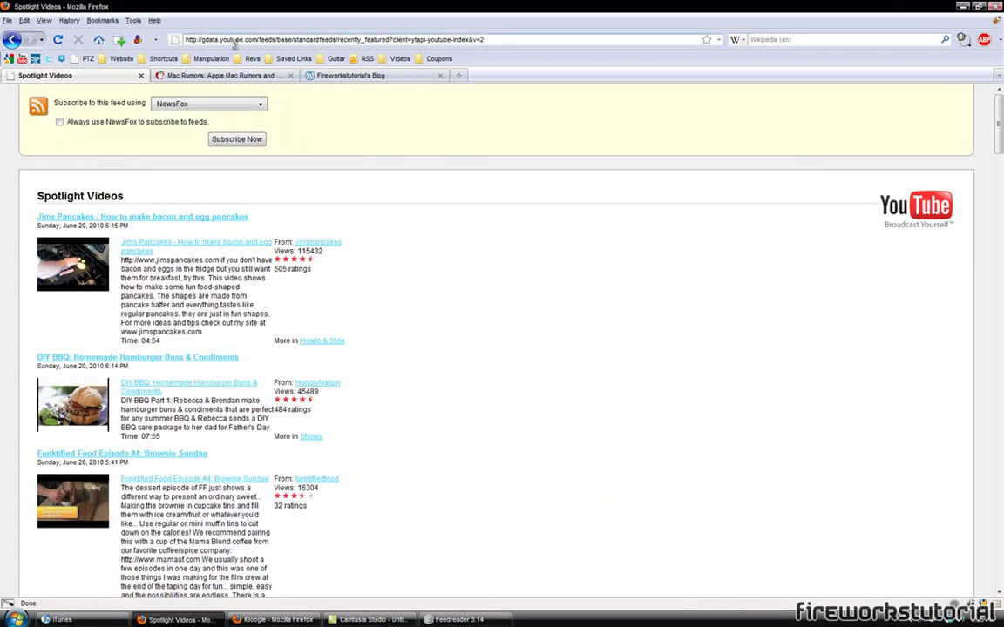
Step: Choose feedreader.exe as the application for subscribing to the feed and copy the feed's address
left_click(259, 105)
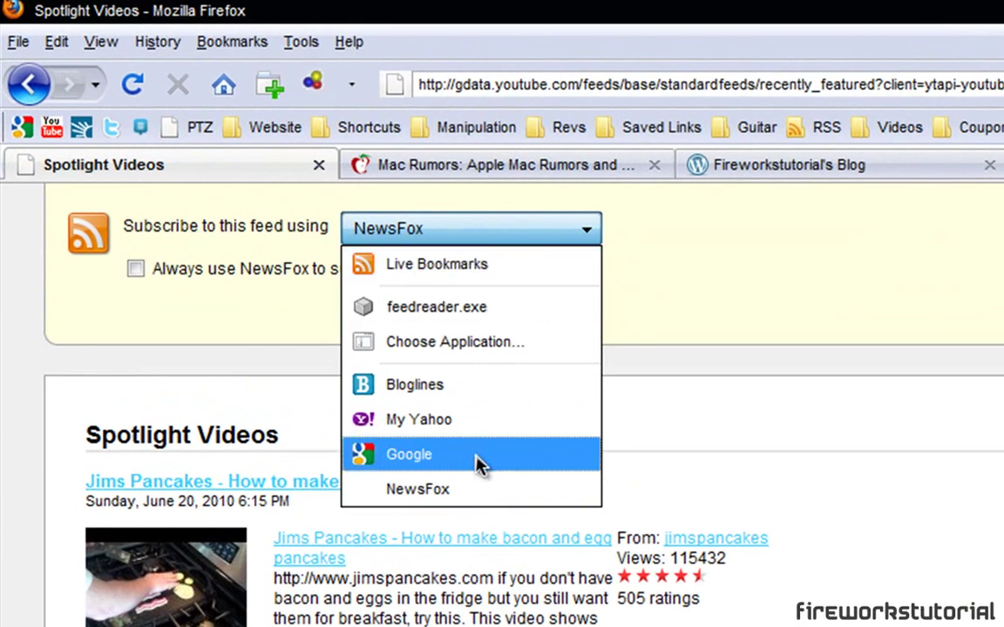
left_click(460, 314)
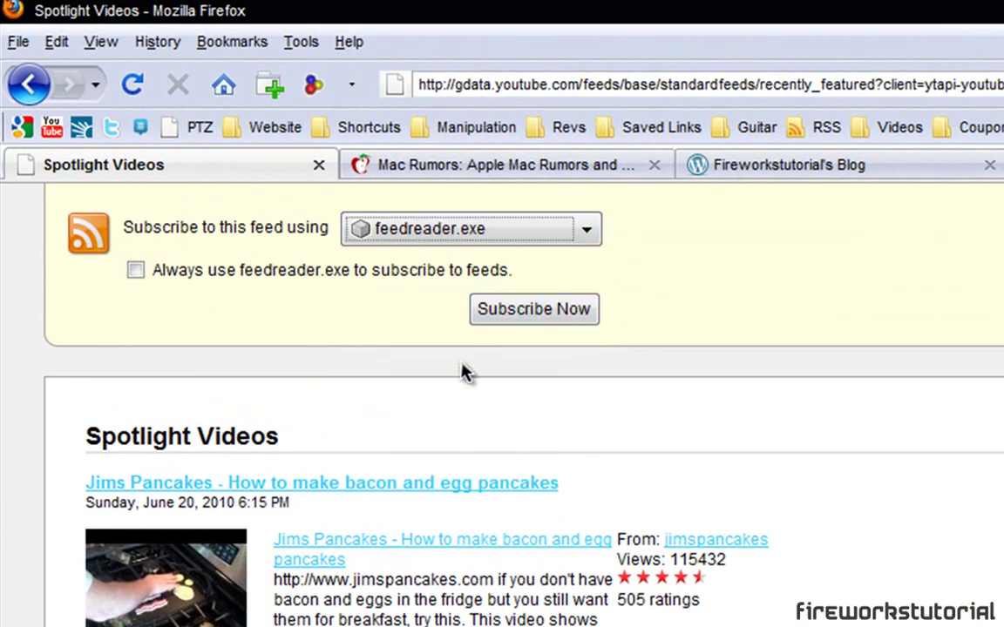
left_click(959, 84)
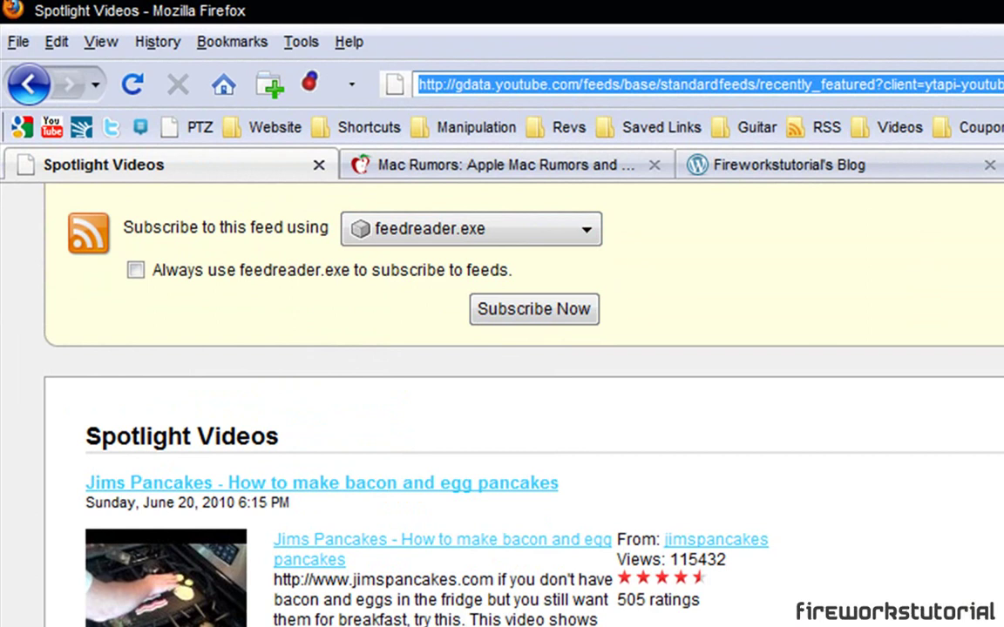
right_click(994, 85)
left_click(1001, 175)
Step: Switch to Feedreader and add the copied Spotlight Videos address as a new feed, keeping its default name
left_click(176, 149)
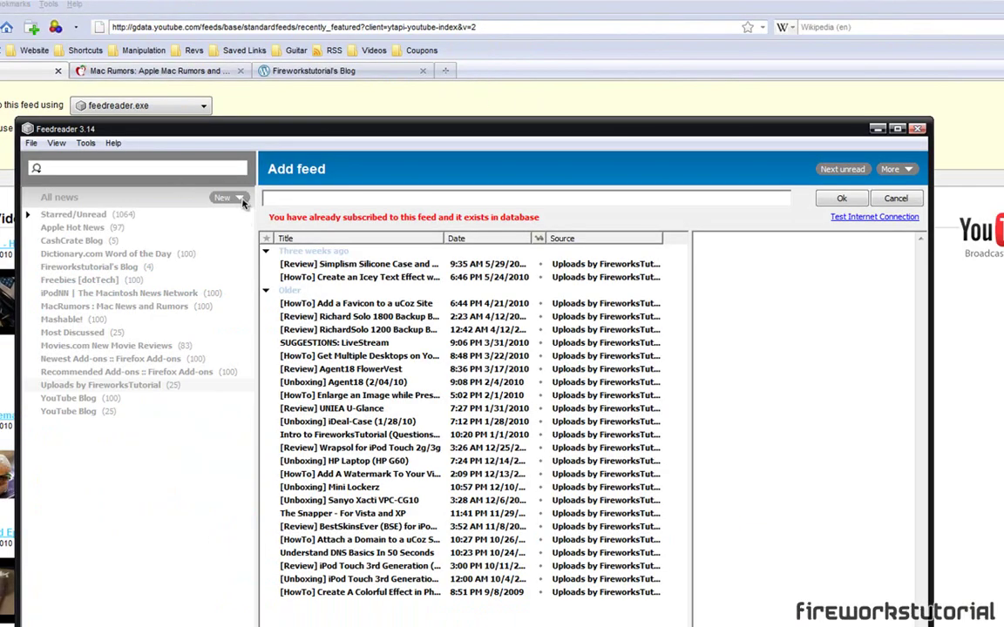
right_click(368, 198)
left_click(440, 236)
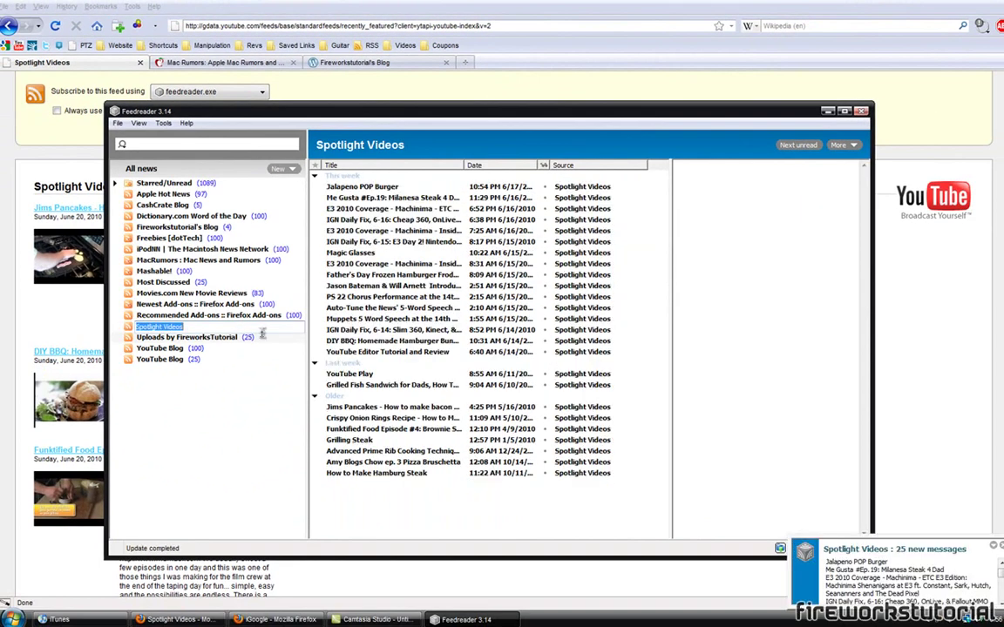
left_click(175, 327)
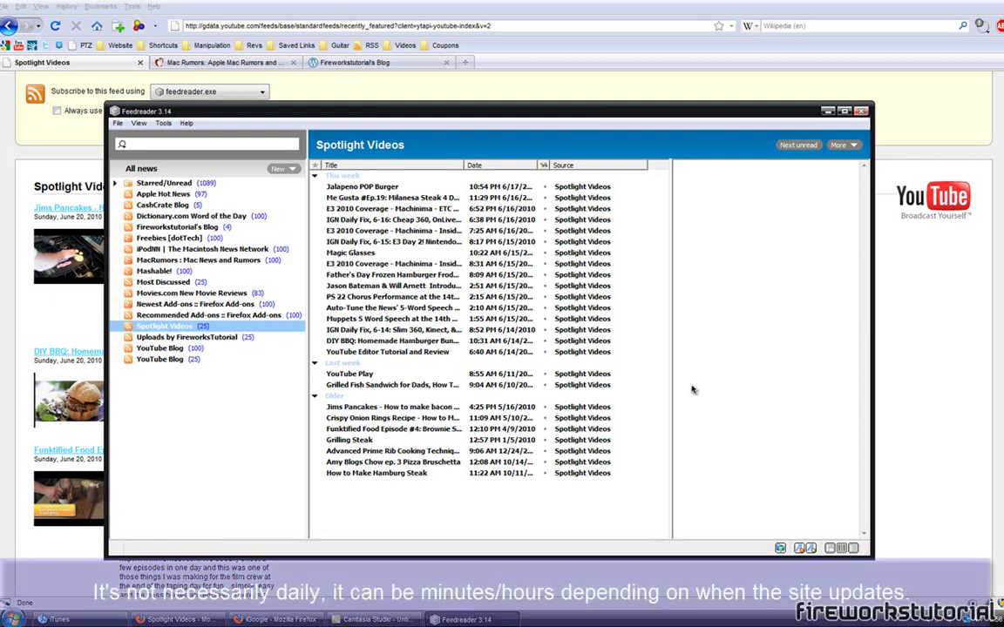
Step: Switch back to Firefox and review the applications offered for subscribing to the Spotlight Videos feed
key("alt+Tab")
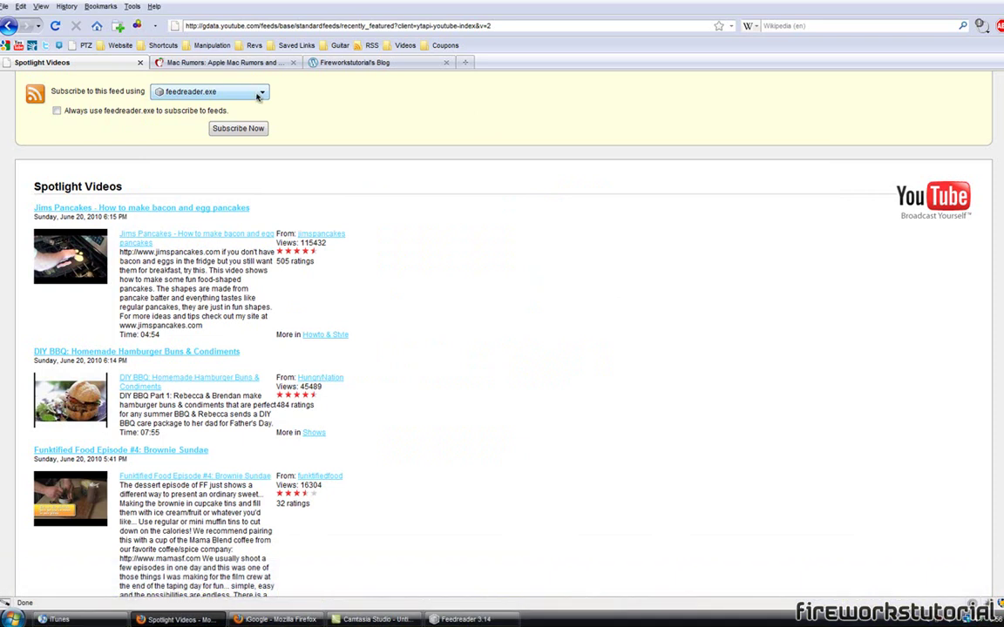
left_click(258, 97)
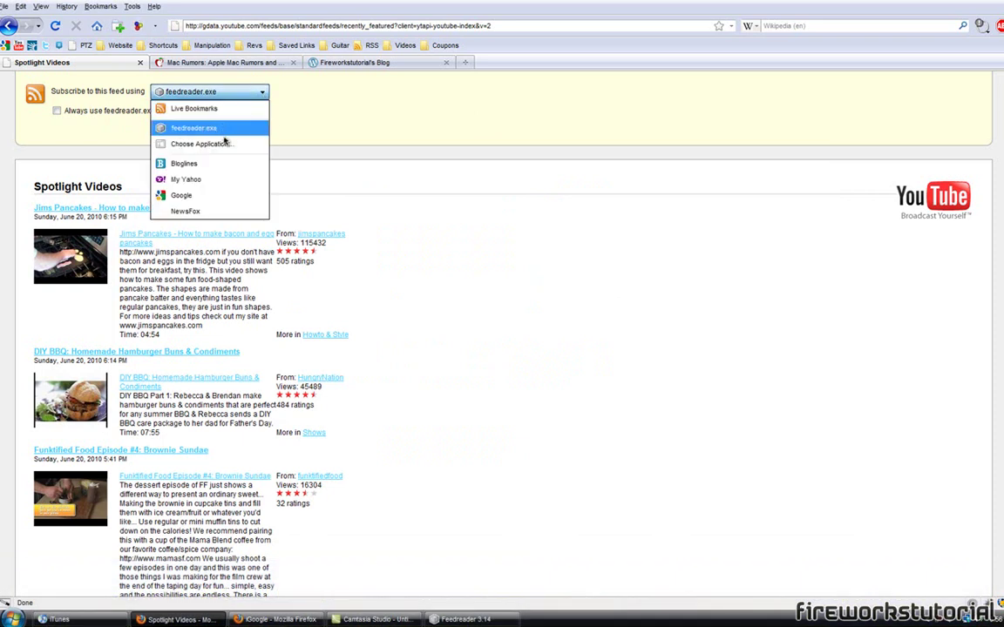
left_click(390, 161)
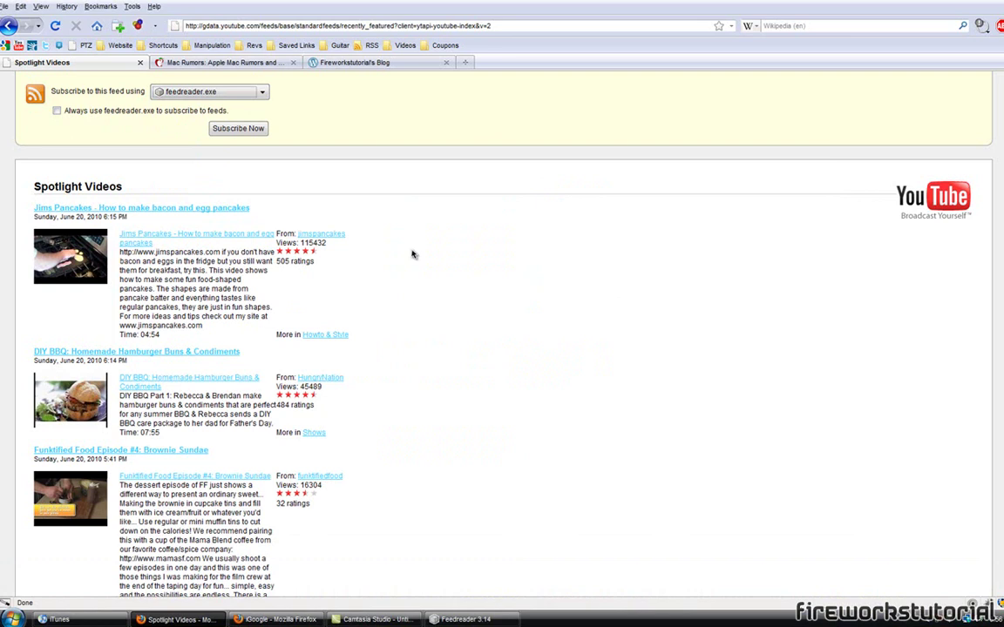
Step: Open the RSS feeds of the MacRumors site and Fireworkstutorial's Blog from their open pages
left_click(195, 64)
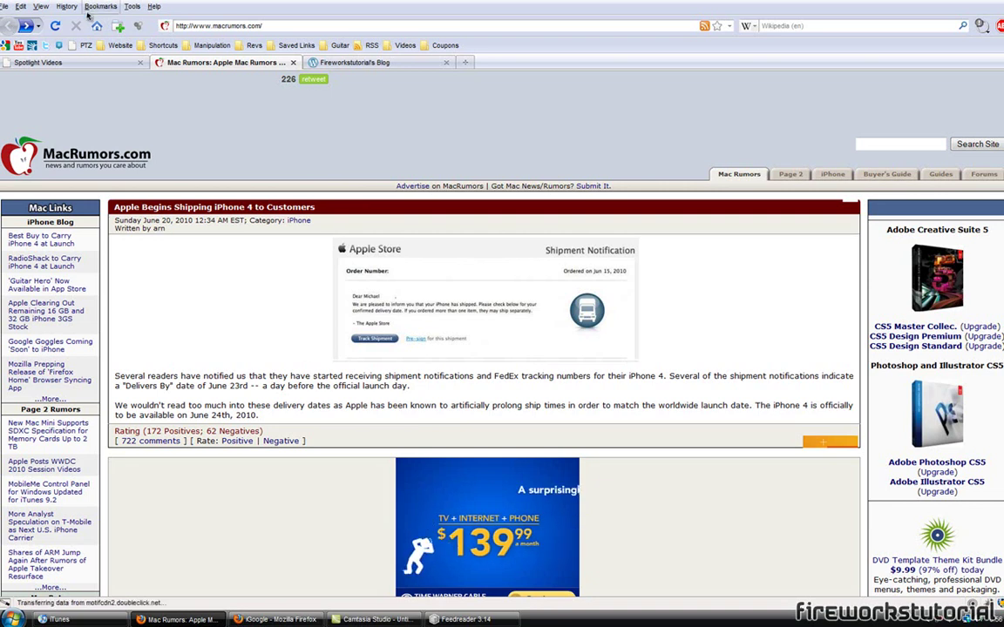
left_click(704, 25)
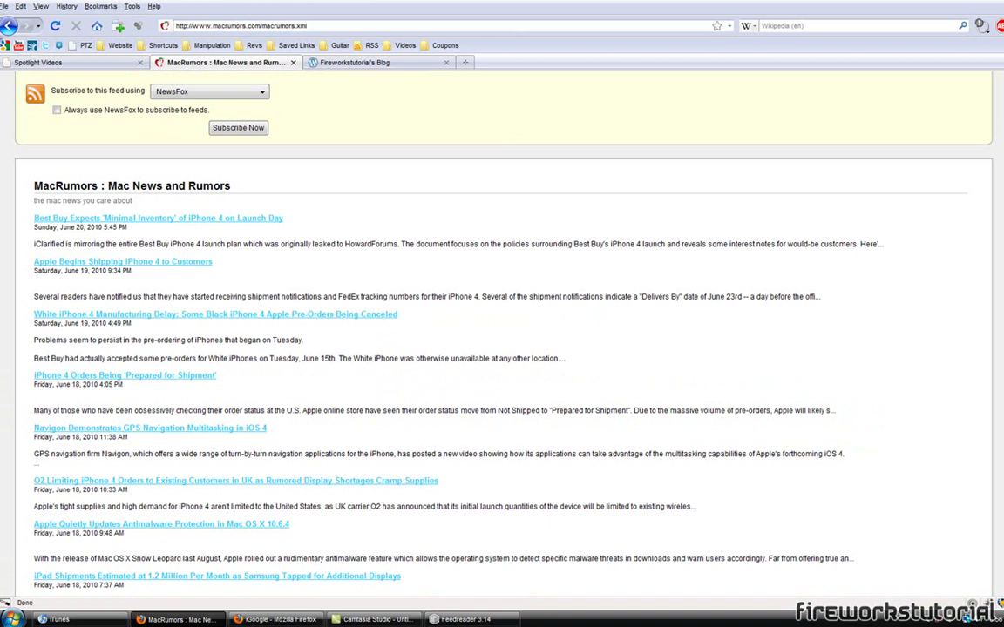
left_click(8, 26)
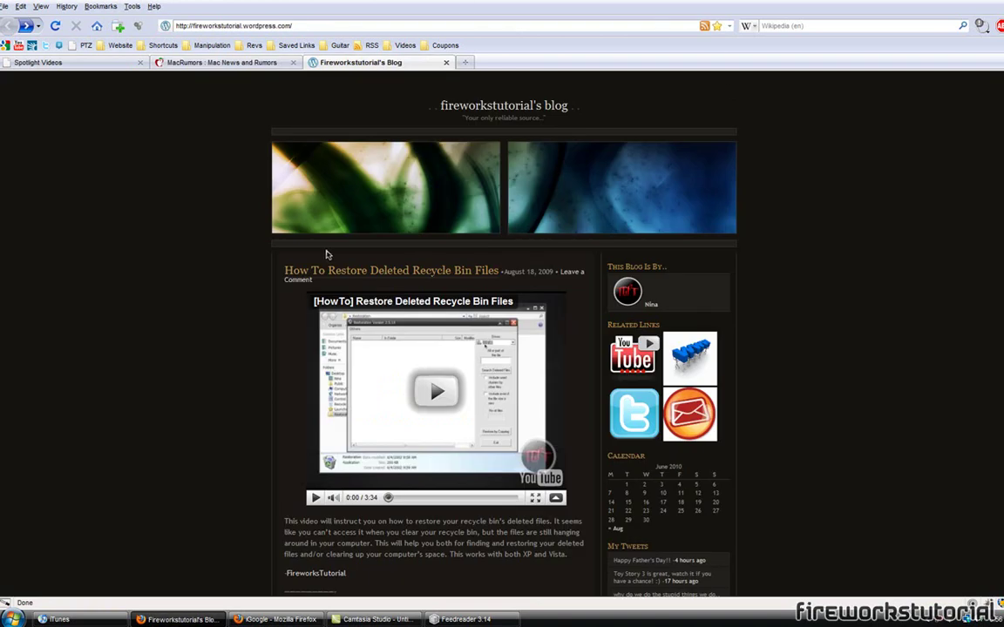
left_click(704, 25)
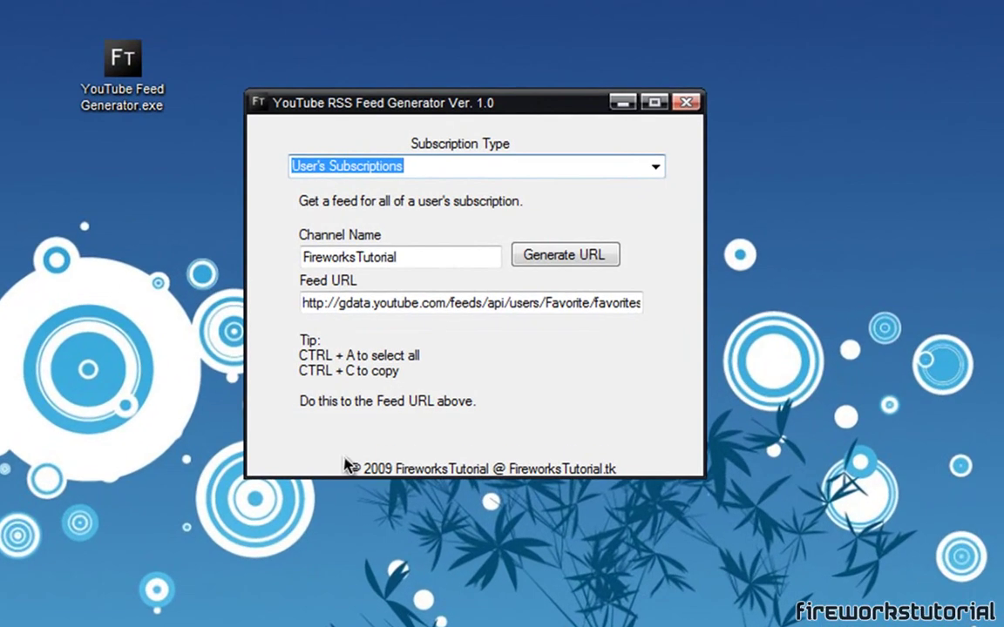
Step: Examine the Subscribe to a Channel, User's Subscriptions and Playlist Videos subscription types in YouTube RSS Feed Generator
left_click_drag(531, 112, 514, 83)
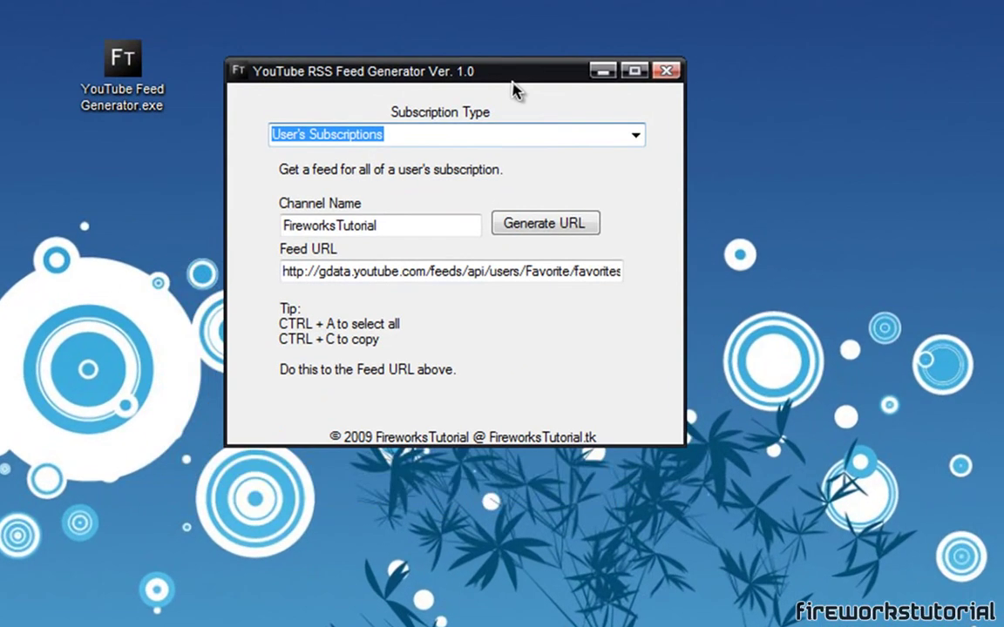
left_click(635, 134)
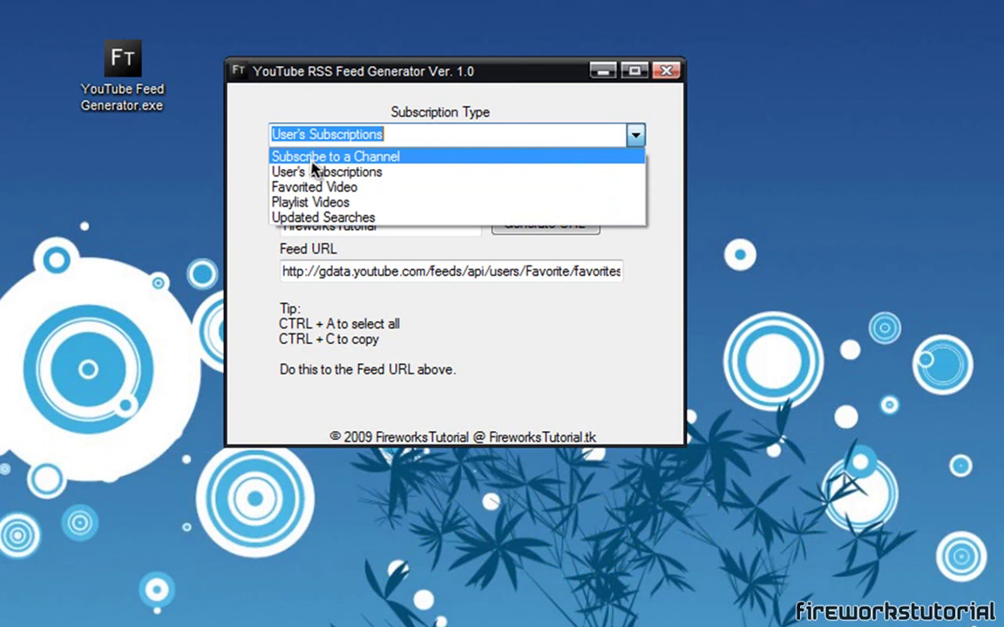
left_click(330, 155)
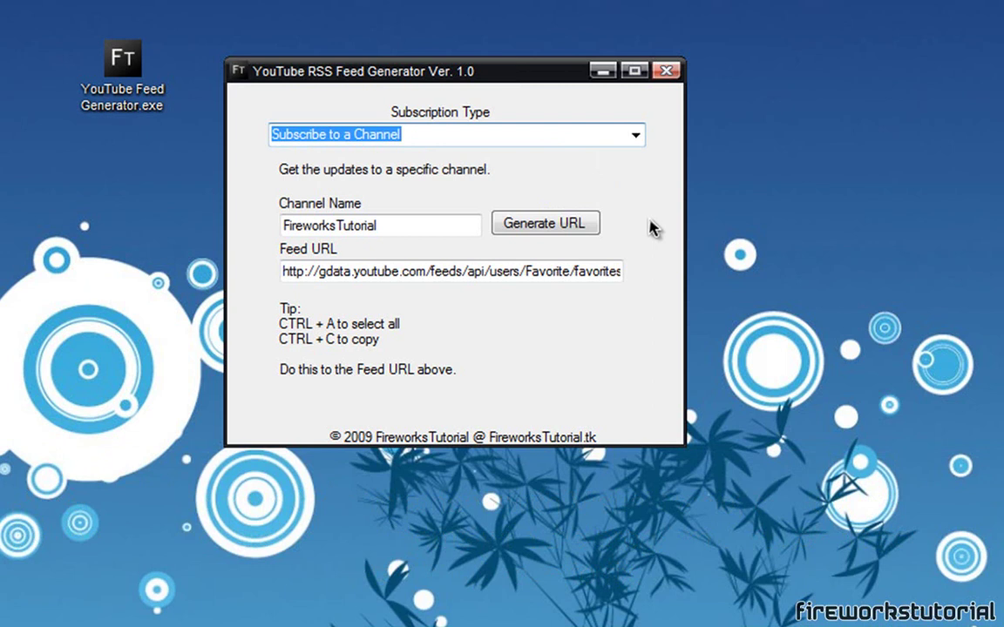
left_click(635, 134)
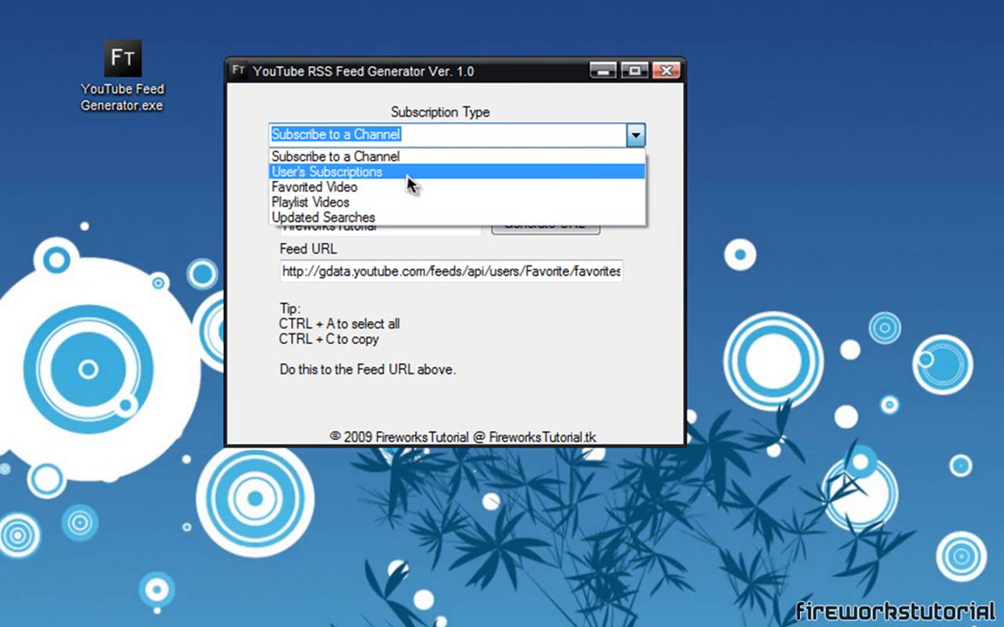
left_click(406, 172)
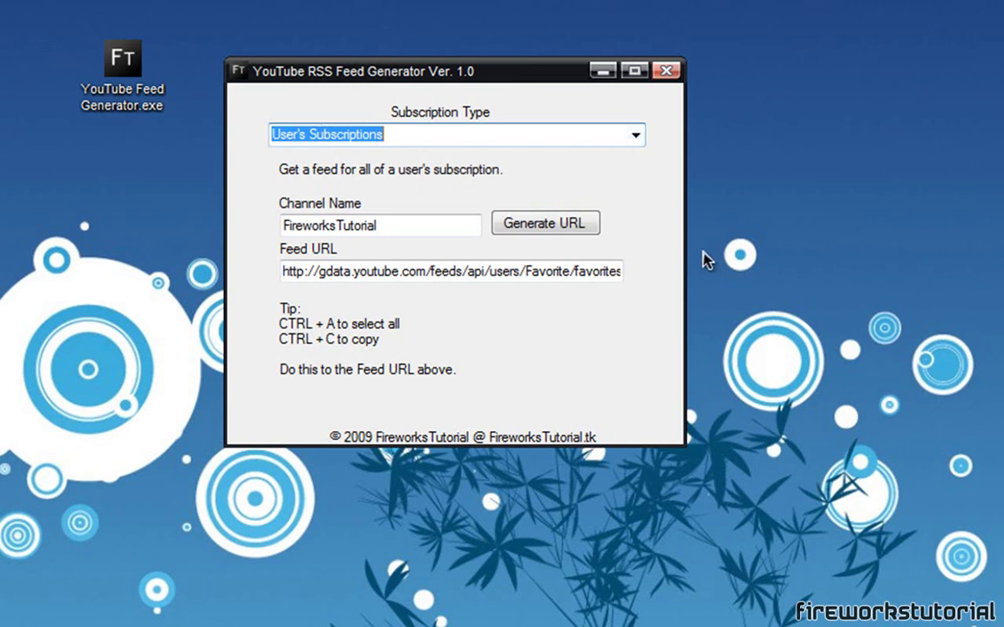
left_click(637, 135)
left_click(578, 157)
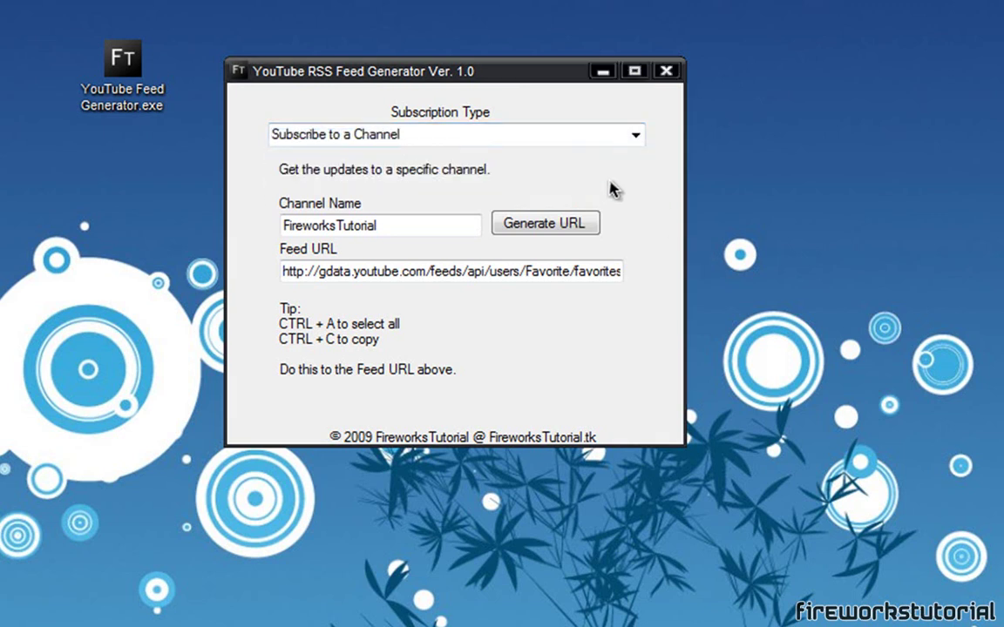
left_click(636, 135)
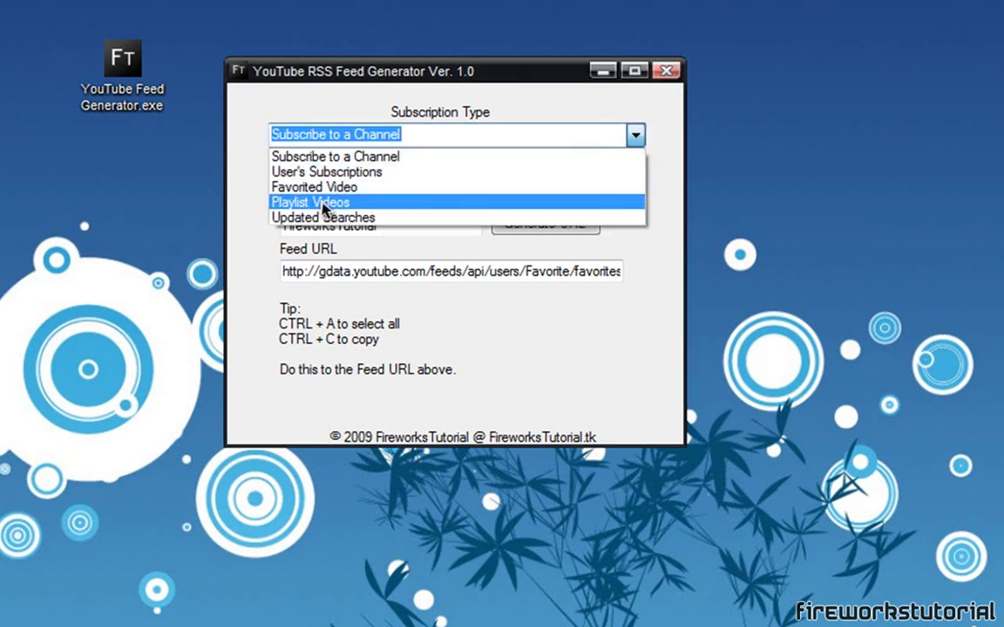
left_click(326, 202)
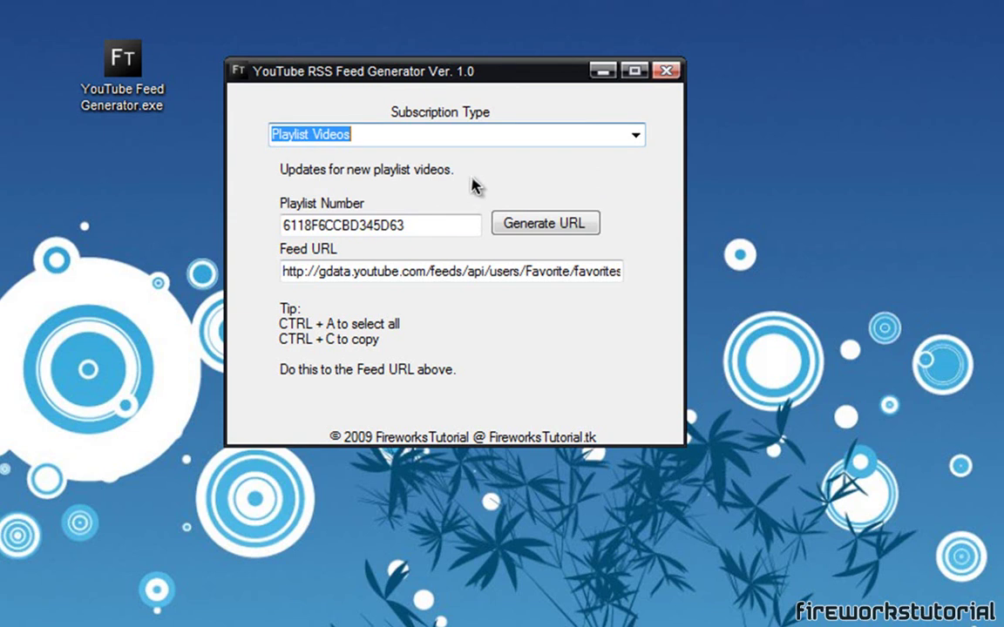
left_click(635, 136)
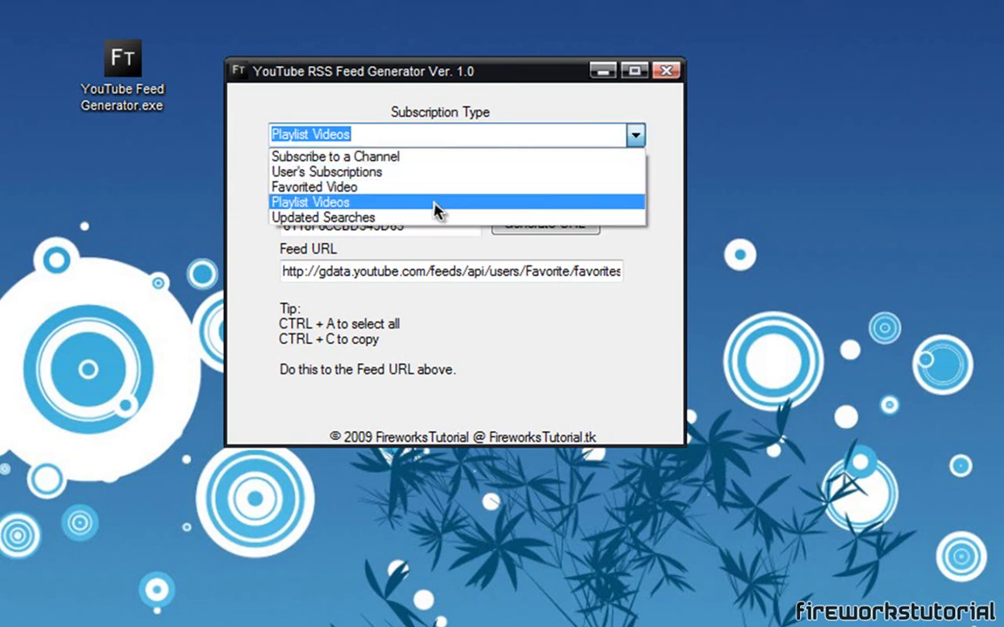
left_click(335, 157)
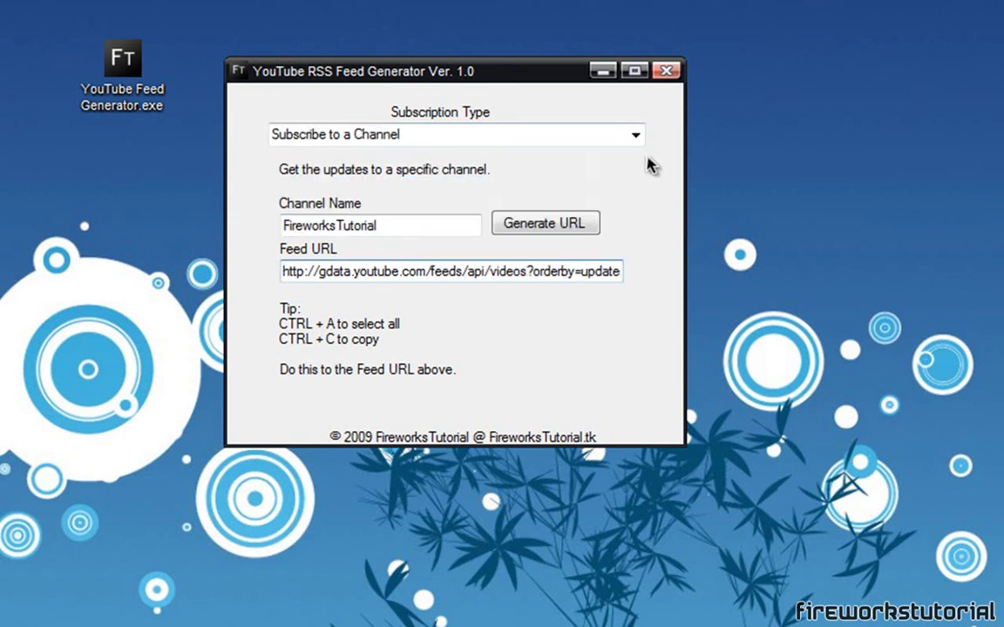
Step: Set the subscription type to Playlist Videos and generate the feed URL for playlist number 6118F6CCBD345D63
left_click(635, 136)
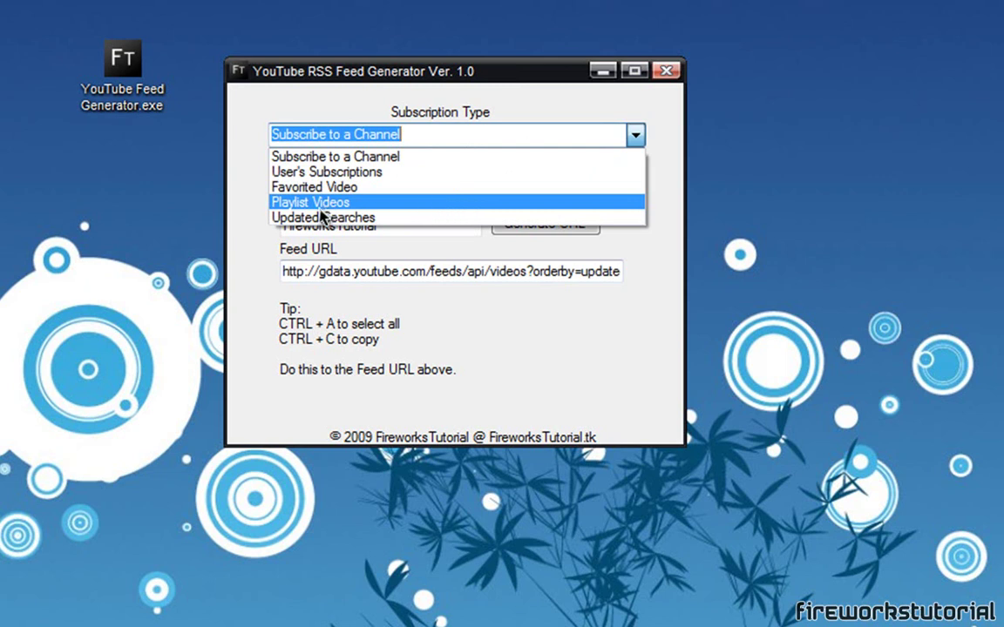
left_click(306, 204)
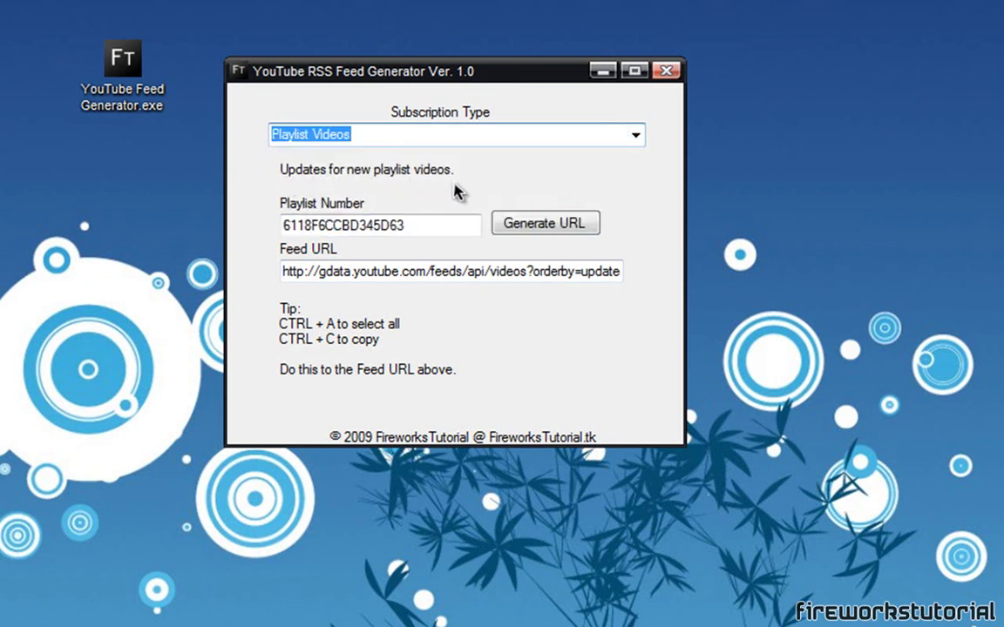
key("Tab")
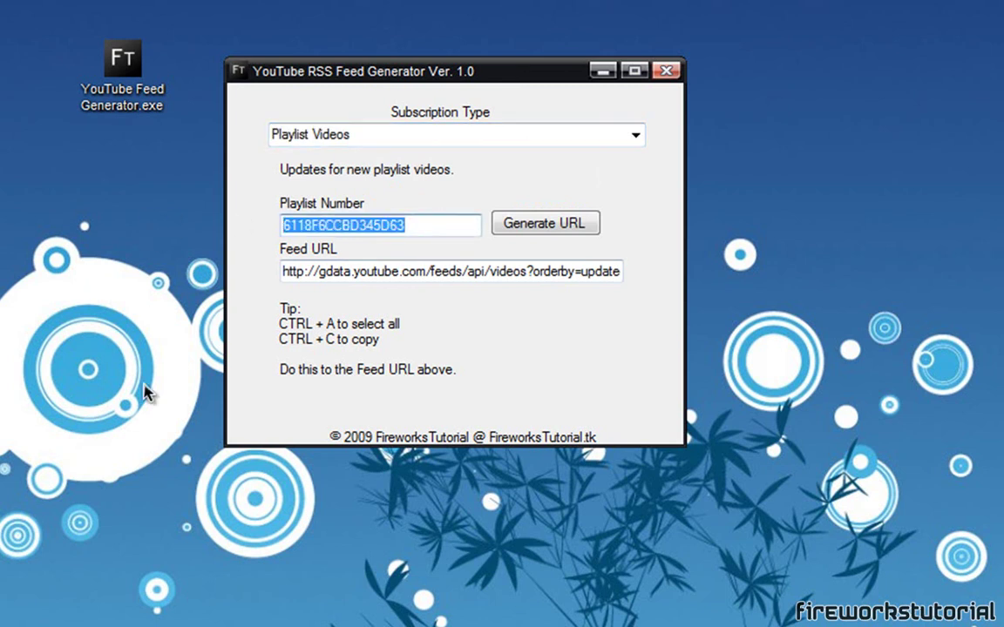
left_click(584, 233)
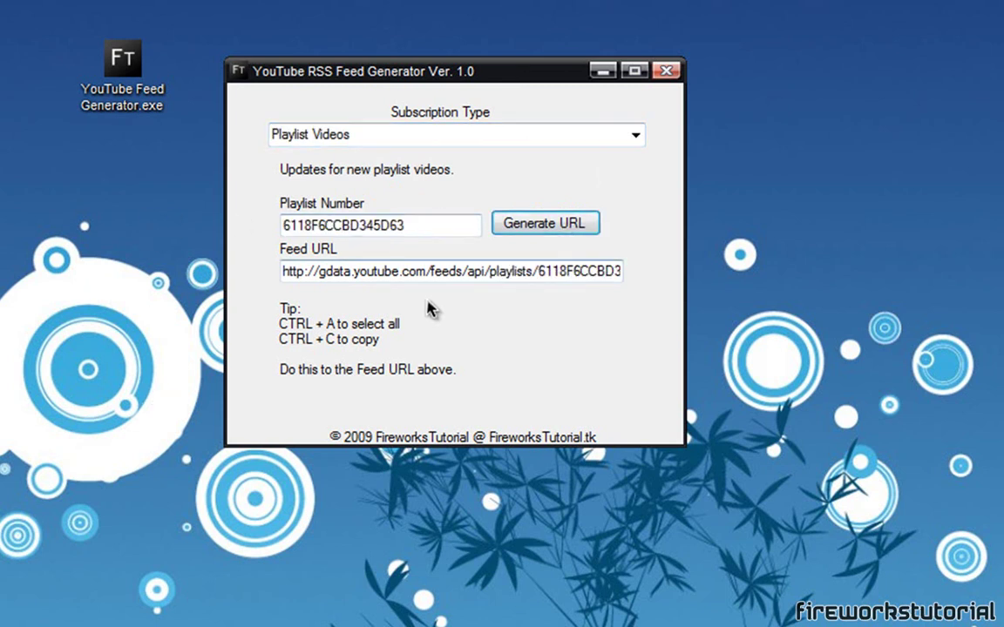
Step: Copy the whole generated playlist feed URL and add it to Feedreader, keeping the name Video Tutorials
left_click(426, 271)
key("ctrl+a")
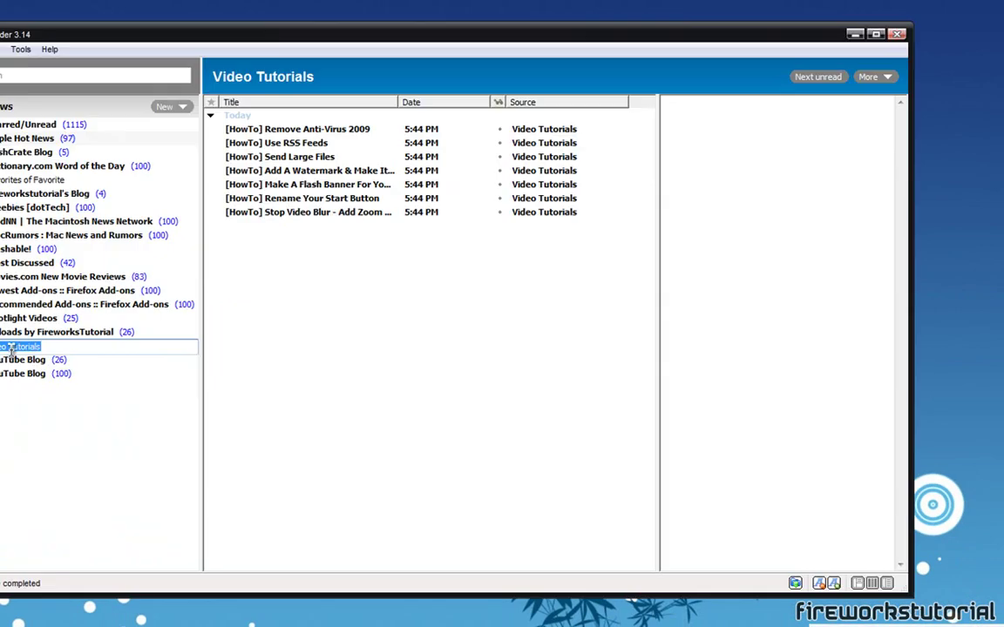
key("Return")
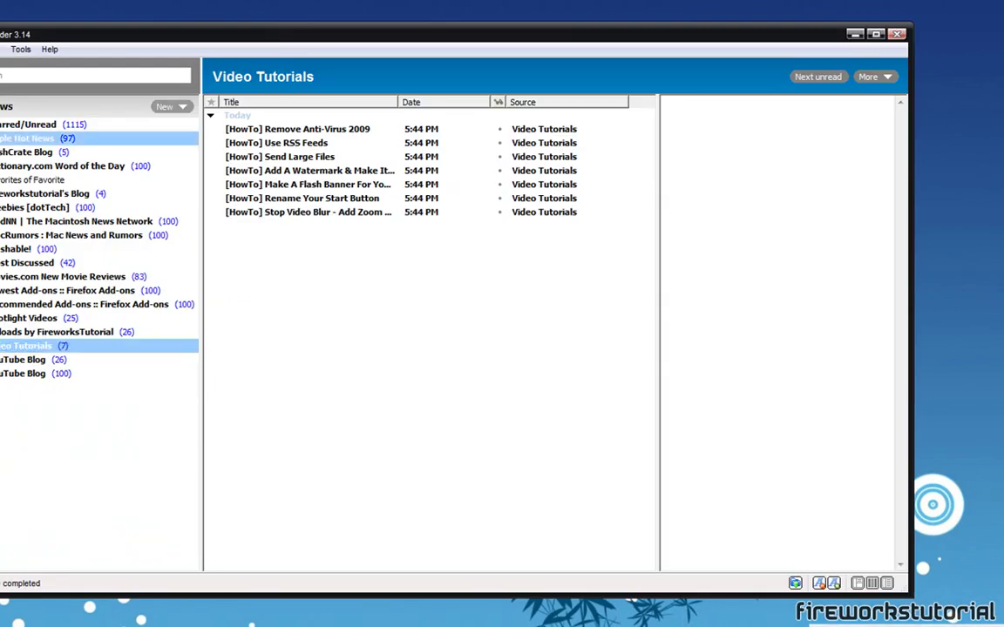